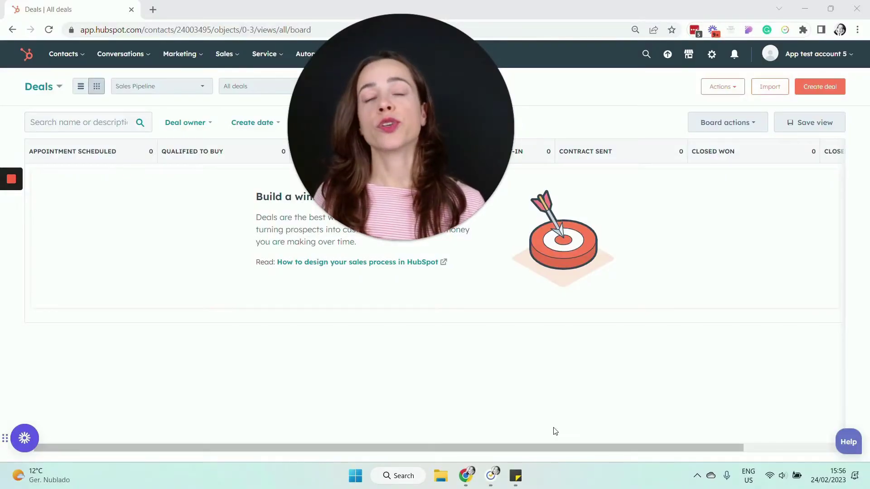
click(225, 58)
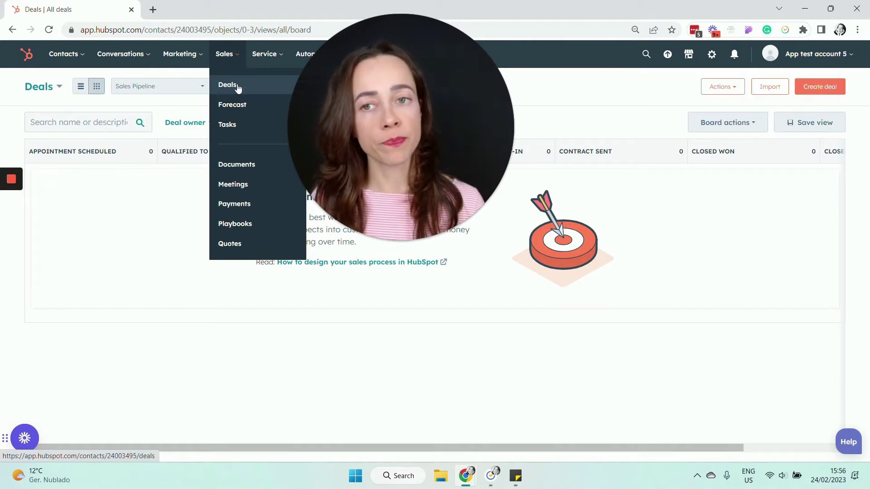
click(185, 370)
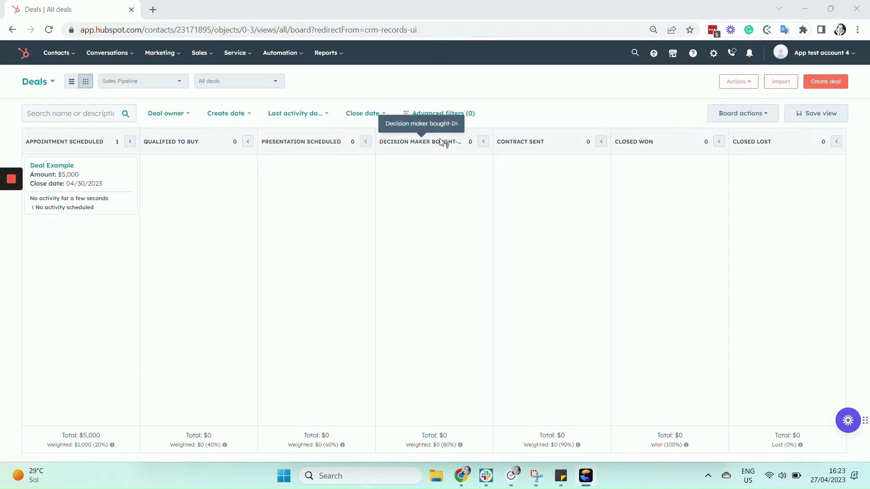
Move the Deal Example card on the deals board to the Presentation Scheduled stage.
drag(111, 167, 348, 174)
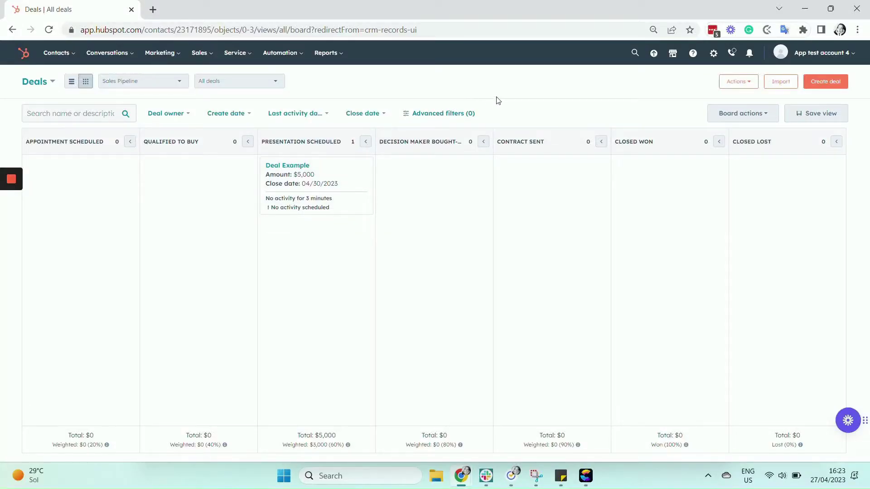
Start a new deal and name it "Social Media Audit - Lemonade IT".
click(826, 82)
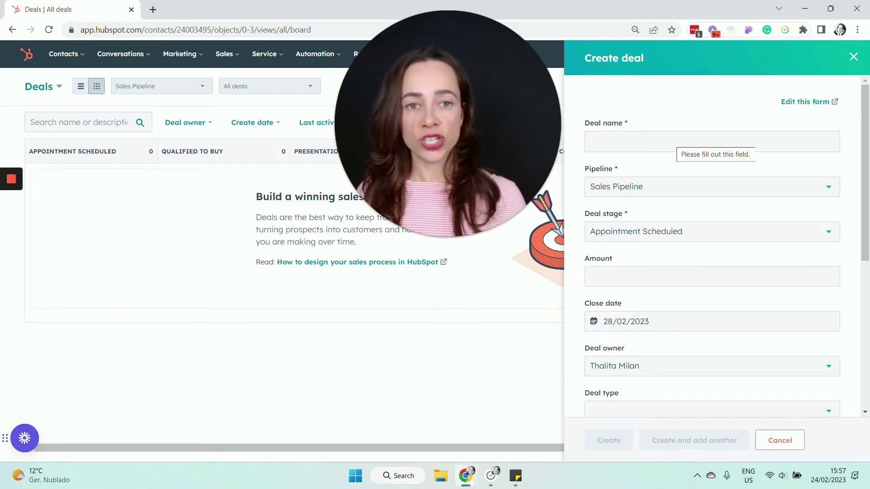
click(655, 142)
key(Caps_Lock)
text(Social Media)
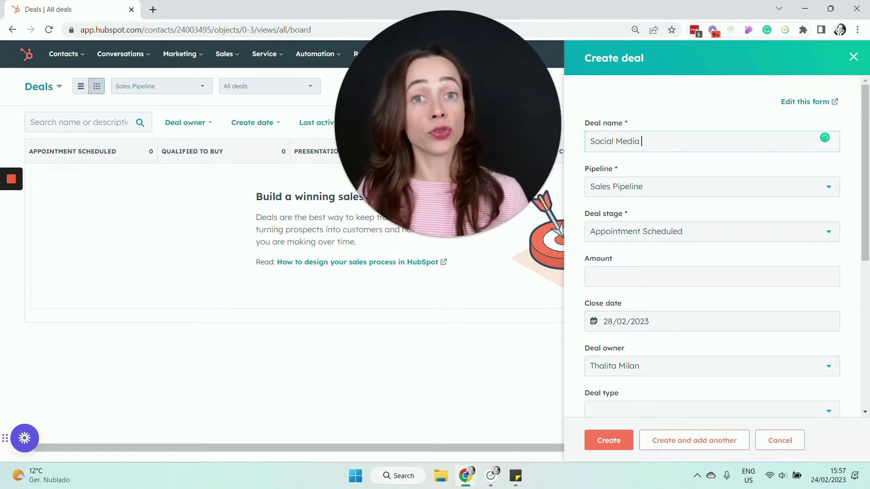
text(A)
key(Caps_Lock)
text(udit)
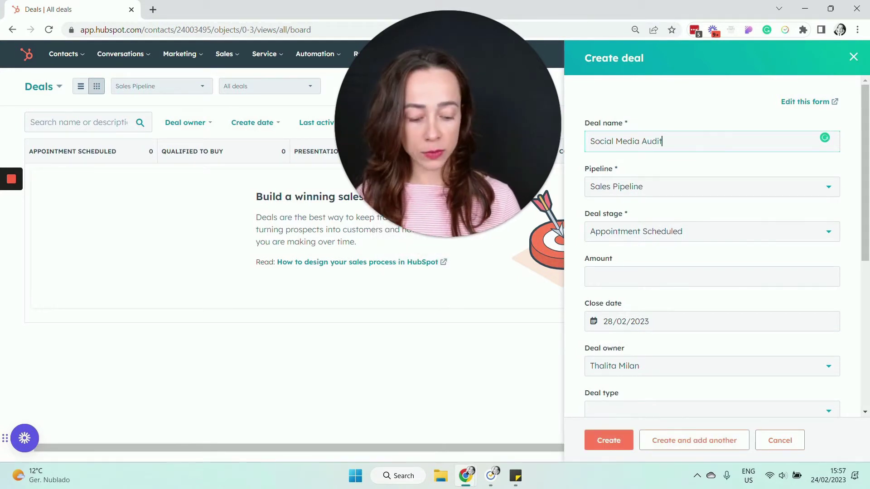
text( -)
key(Caps_Lock)
text(L)
key(Caps_Lock)
text(emoned)
key(BackSpace)
key(BackSpace)
text(ade)
key(Caps_Lock)
text(IT)
key(Caps_Lock)
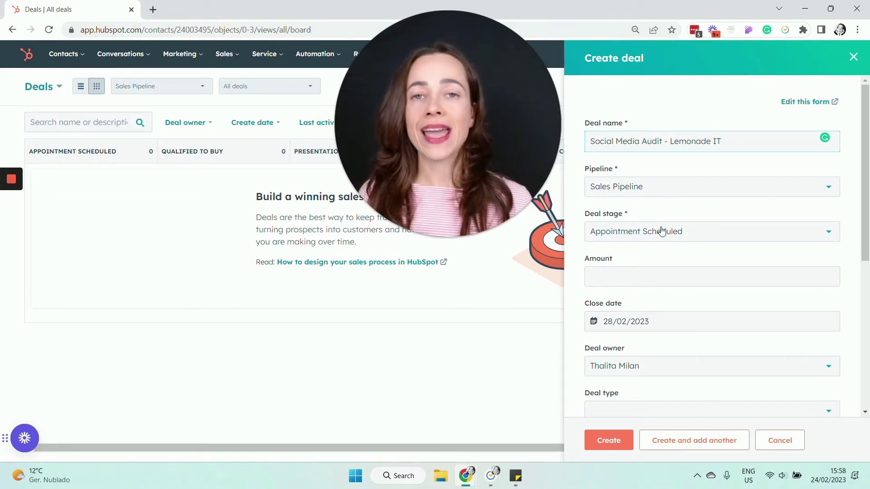
click(676, 231)
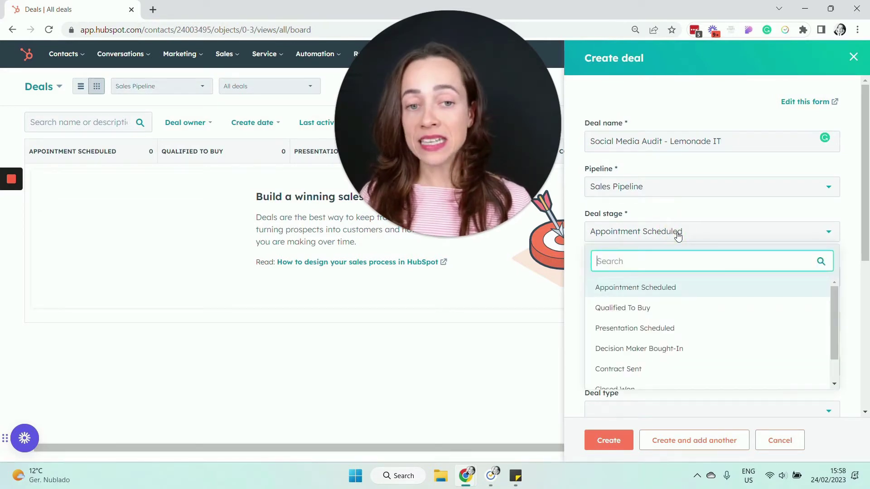
scroll(668, 289, down, 2)
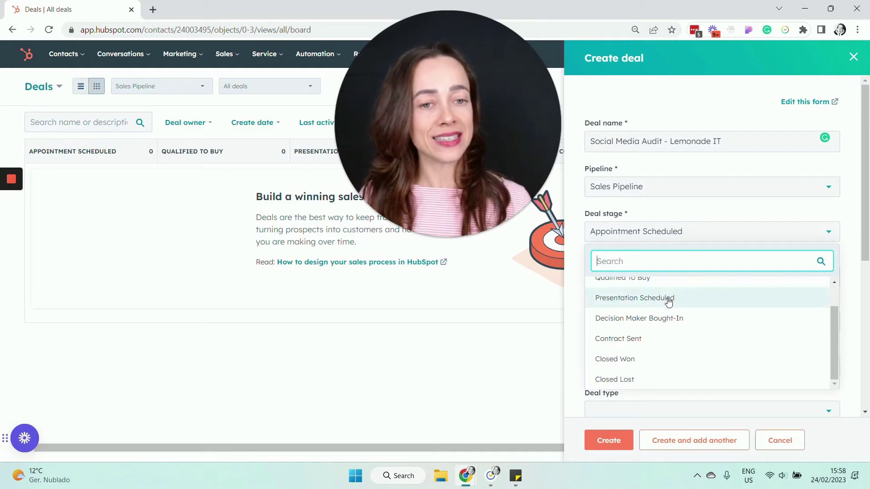
scroll(662, 295, up, 2)
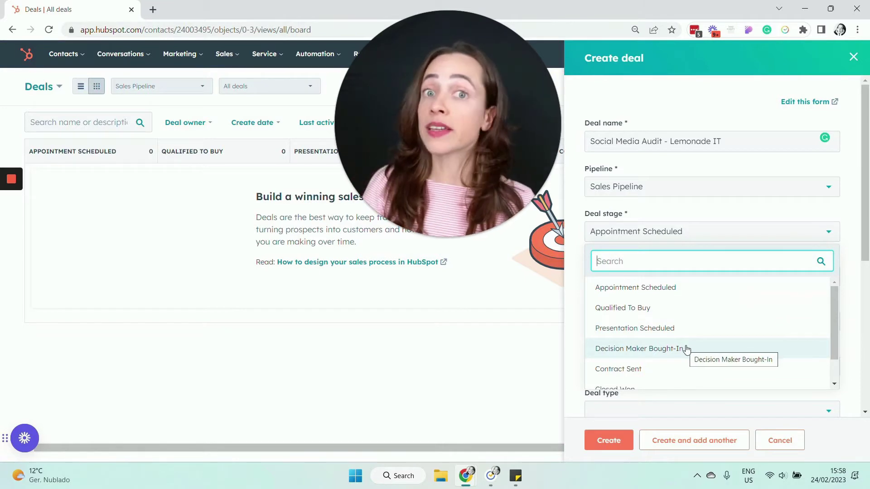
scroll(685, 348, down, 2)
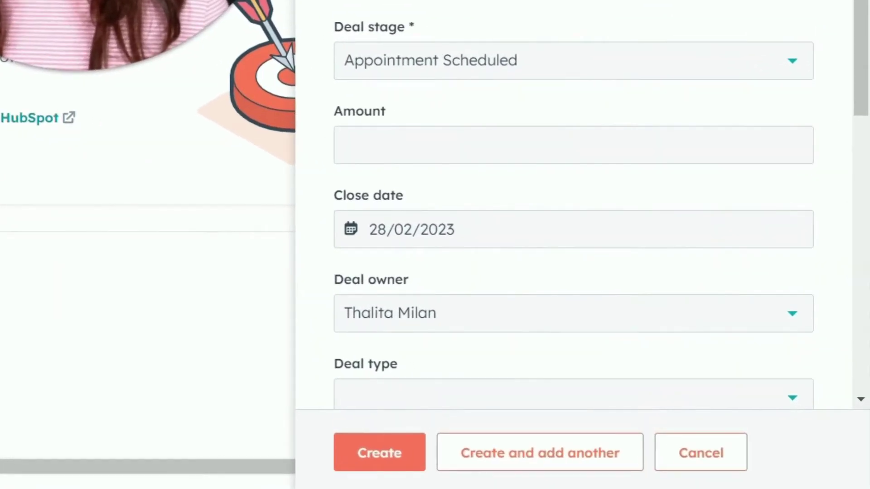
Set the new deal's amount to $5000 and its deal type to Existing Business.
click(532, 130)
text($5000)
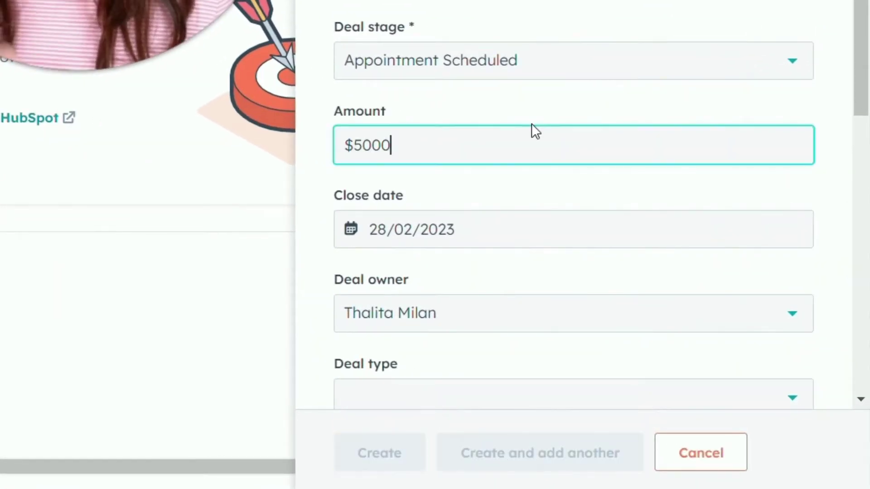
scroll(531, 123, down, 2)
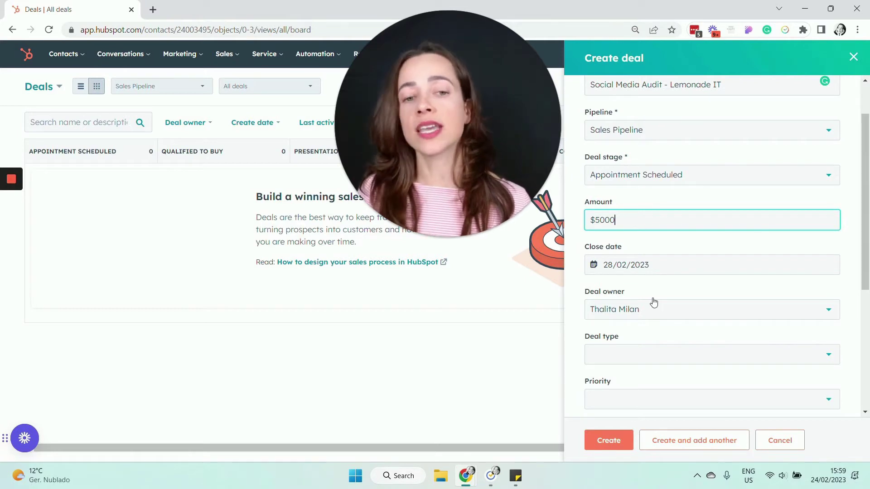
scroll(653, 303, down, 1)
click(633, 293)
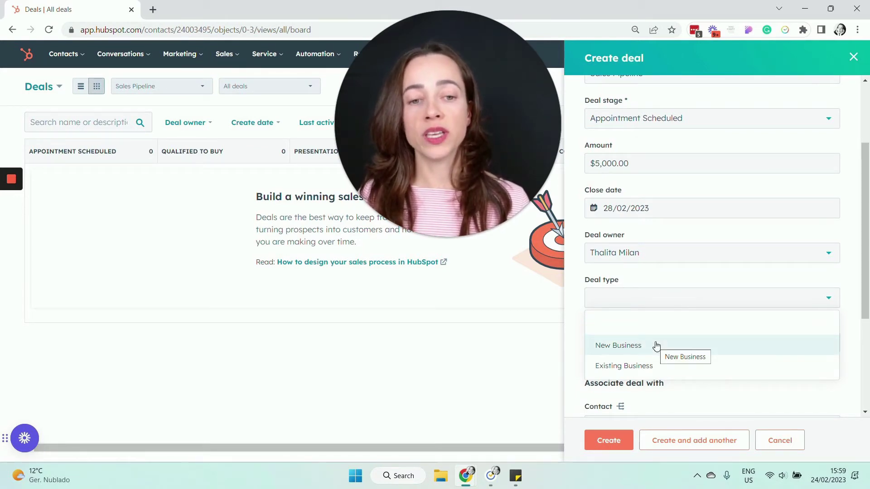
click(656, 364)
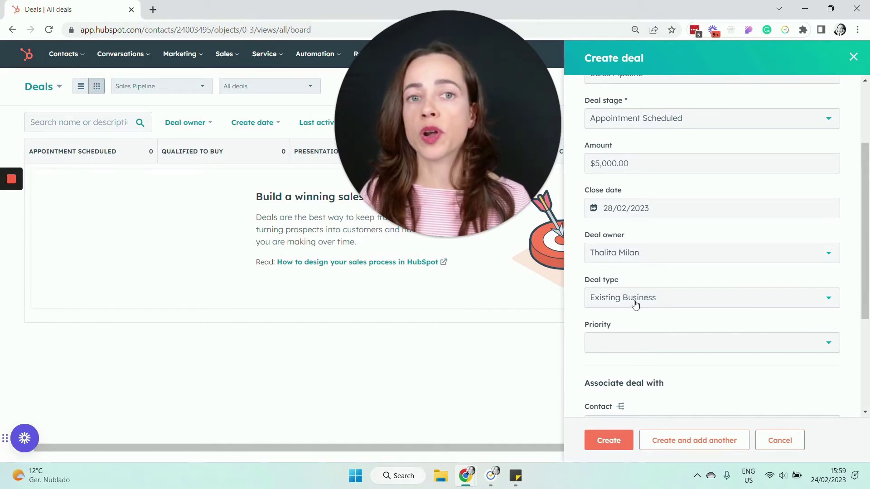
click(636, 343)
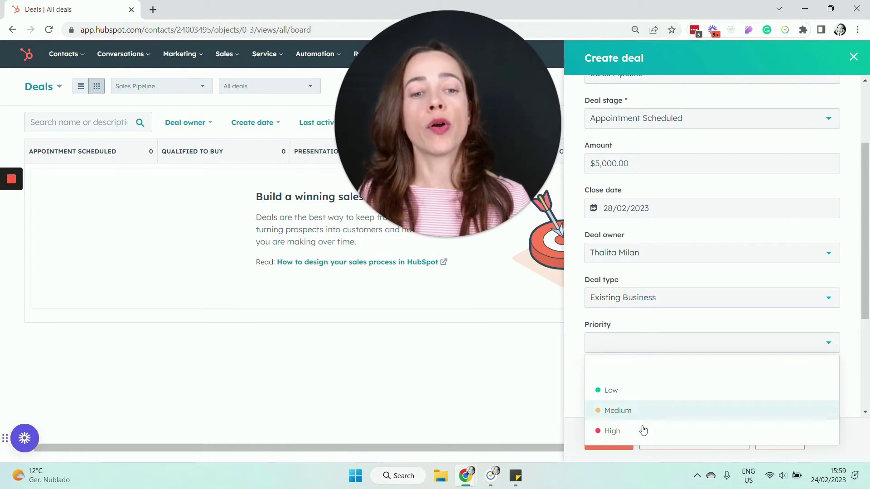
click(629, 324)
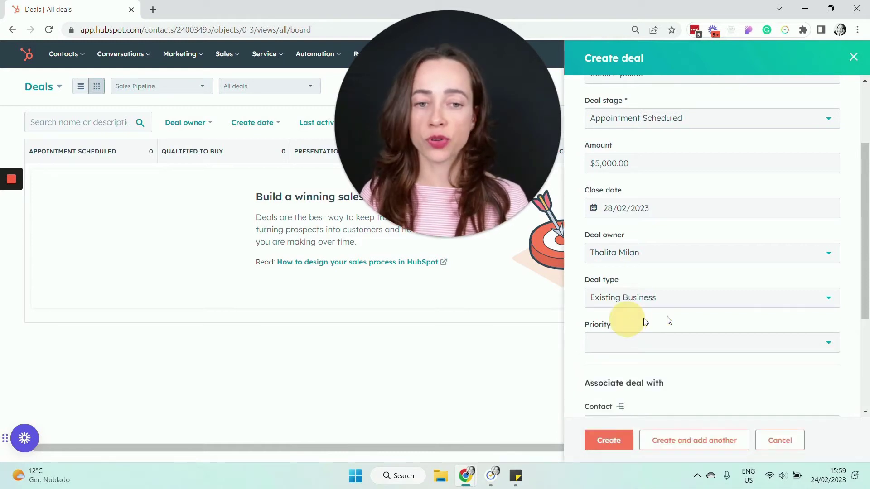
Associate the new deal with the last contact in the list and with the company Lemonade IT Services.
scroll(685, 320, down, 4)
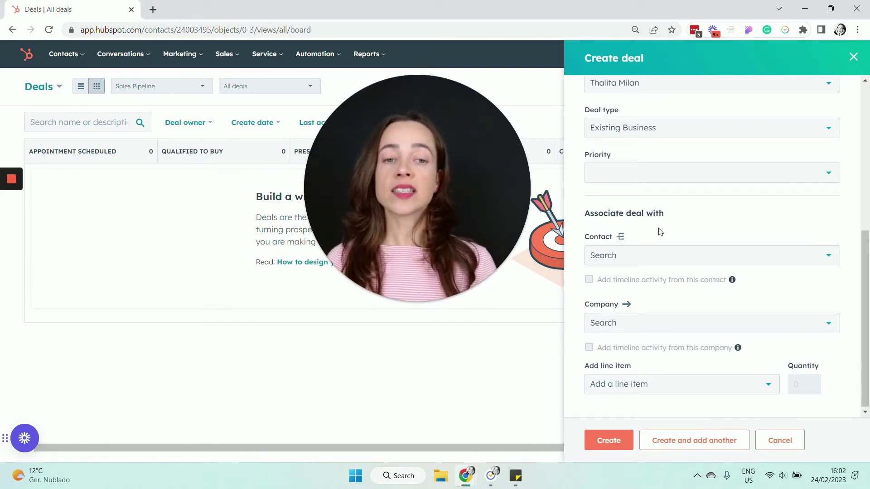
click(642, 256)
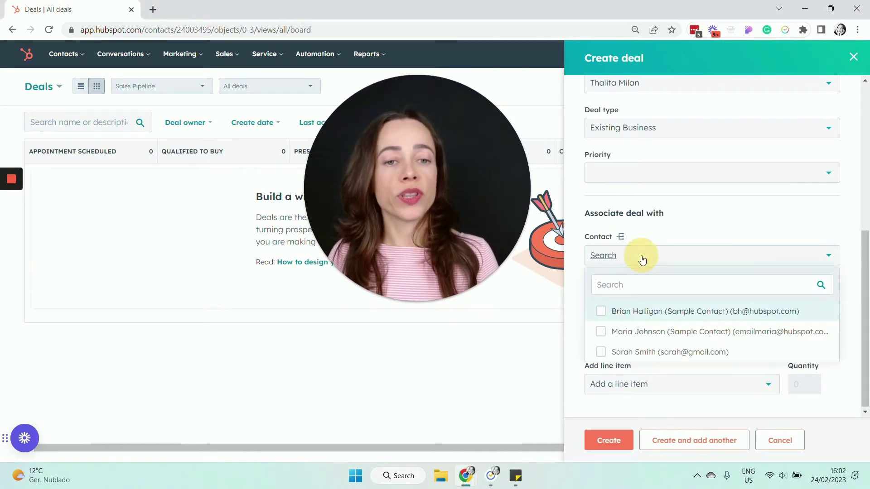
click(604, 352)
click(685, 223)
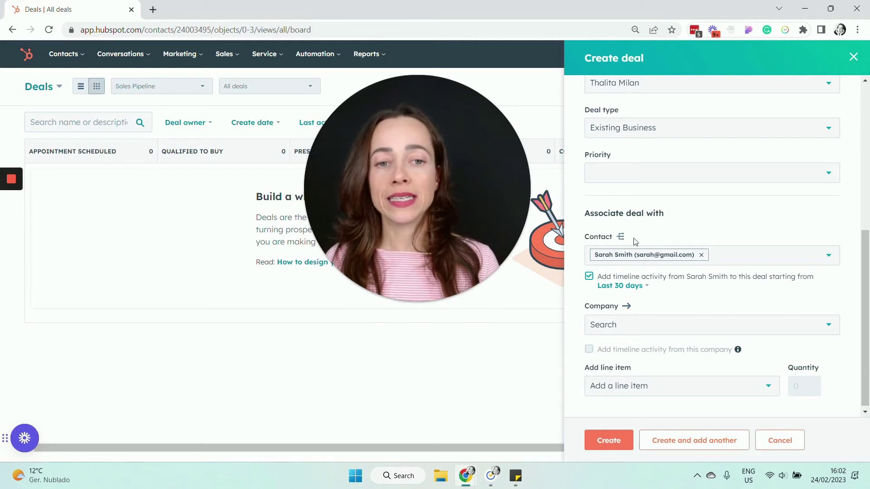
click(664, 331)
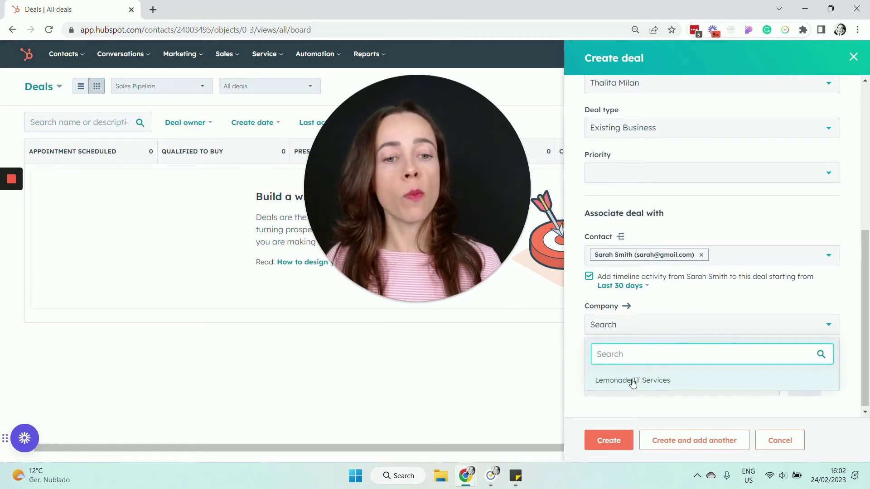
click(613, 381)
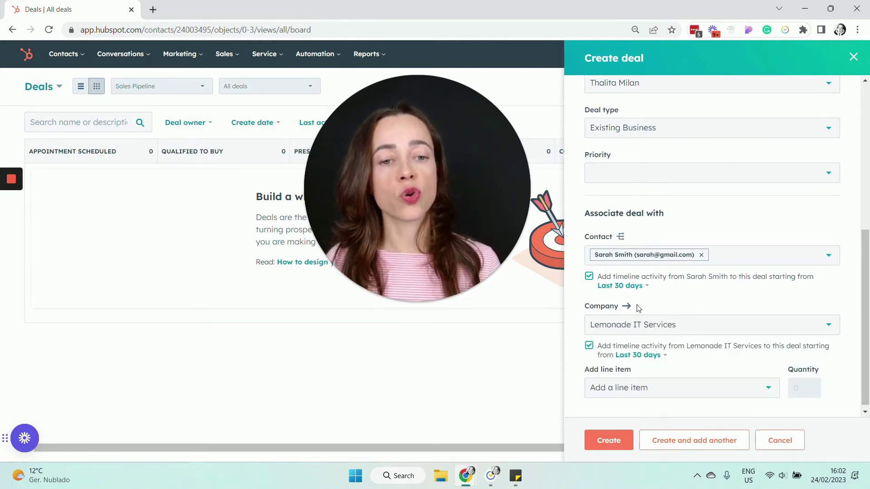
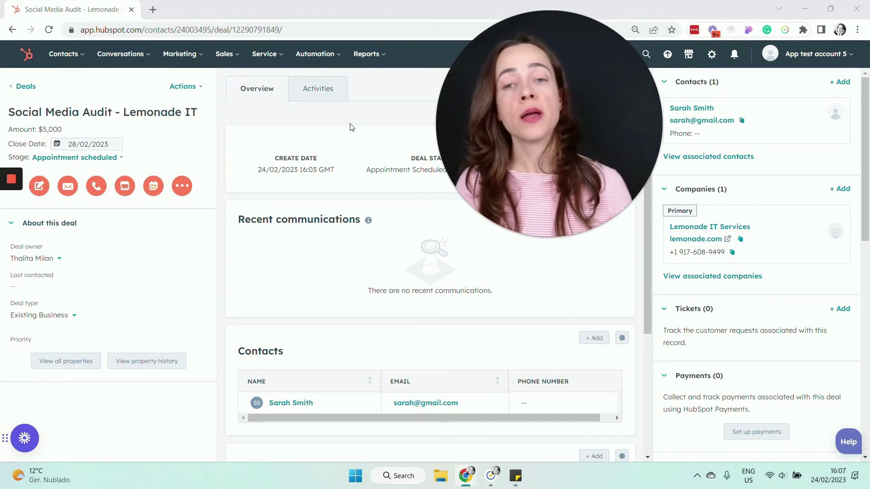
View the Social Media Audit - Lemonade IT deal's activities and look over its associated contact and company.
click(325, 102)
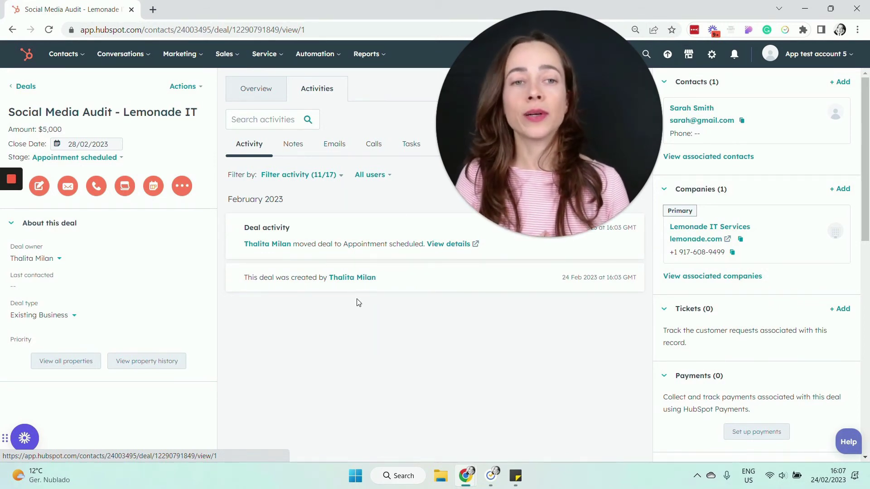
mouse_move(690, 114)
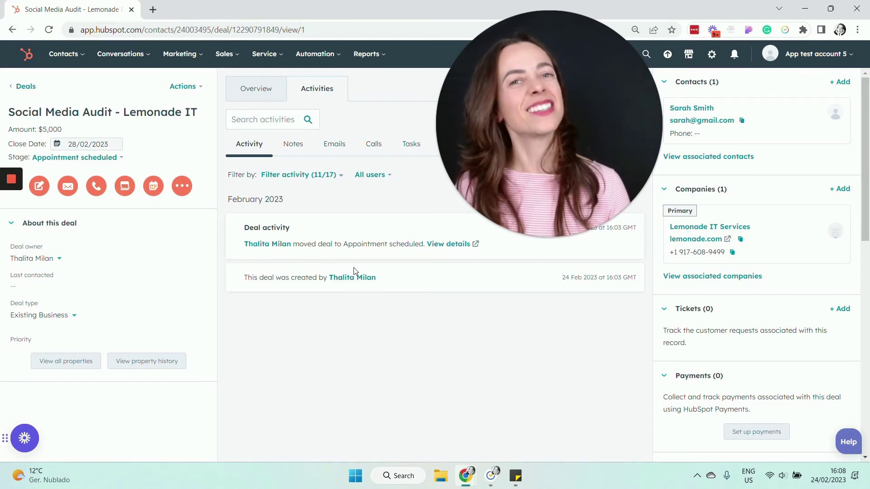
mouse_move(512, 168)
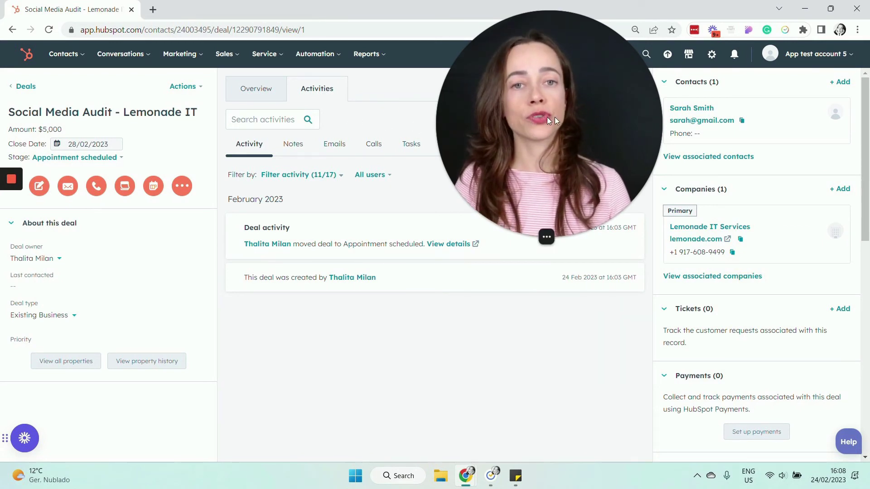
drag(555, 116, 482, 104)
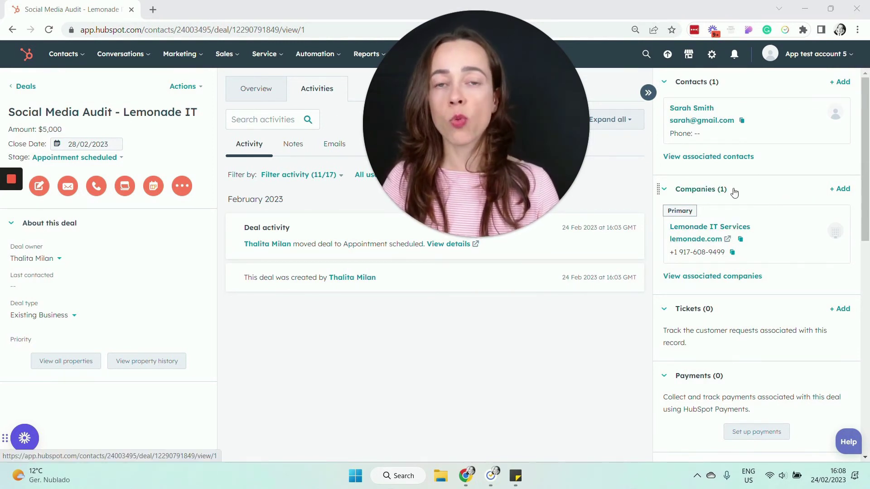
mouse_move(727, 211)
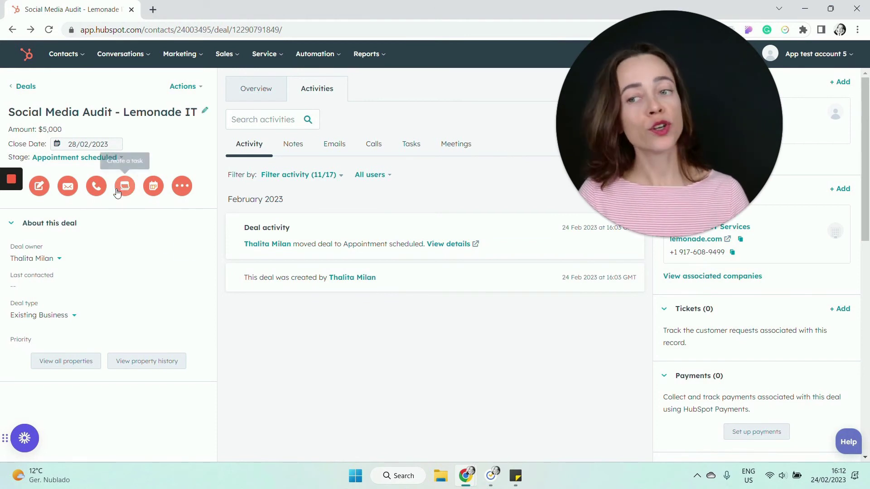
Show all properties of the deal and enter "They want us to focus on Youtube" as the Deal Description.
click(73, 364)
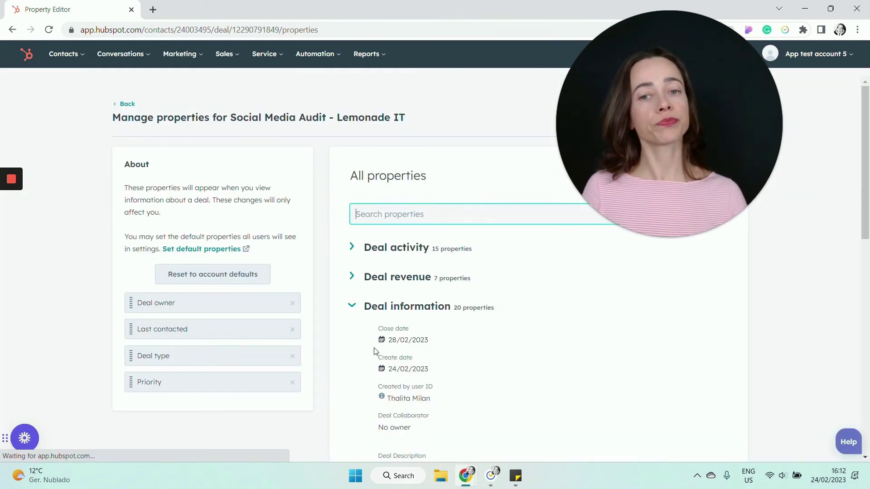
mouse_move(520, 330)
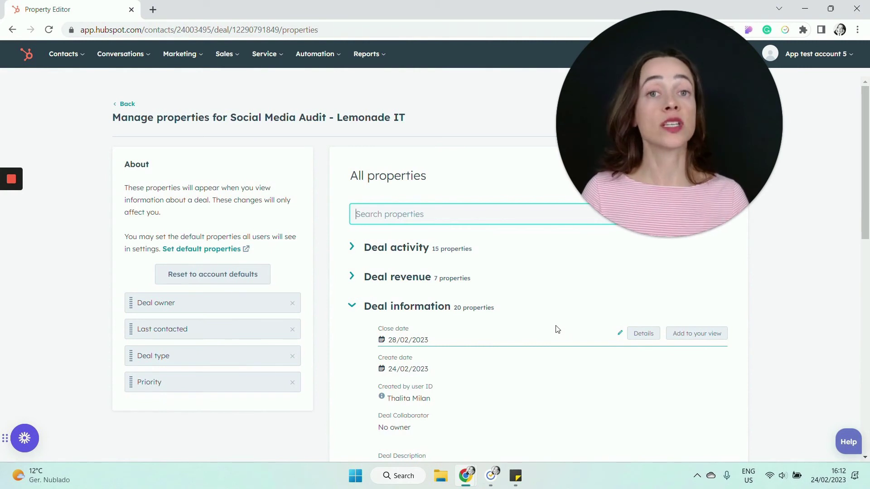
scroll(472, 320, down, 2)
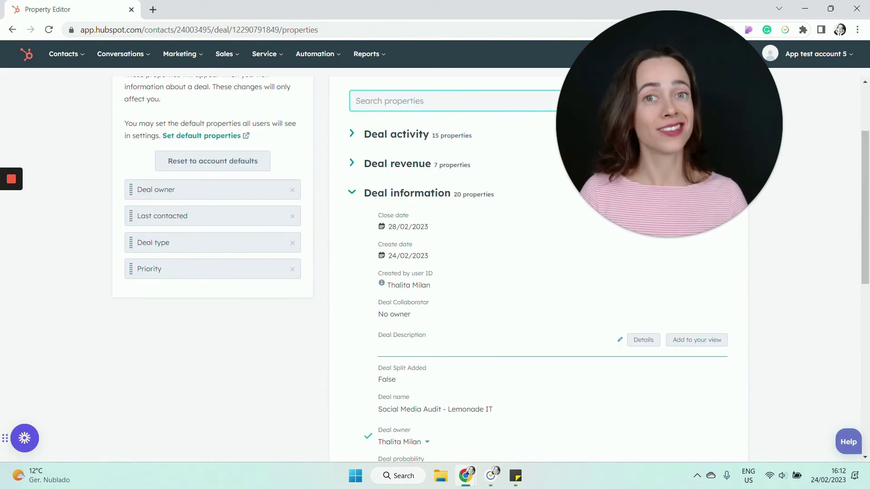
click(379, 347)
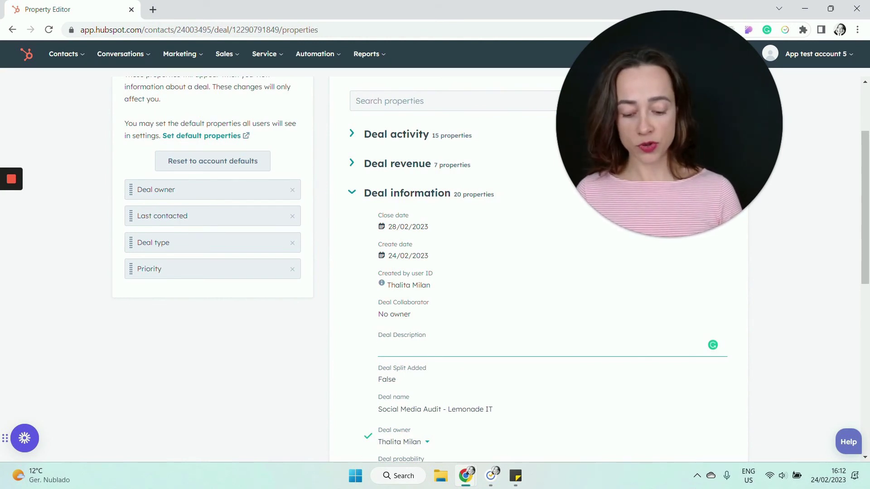
text(They wo)
text(nt us )
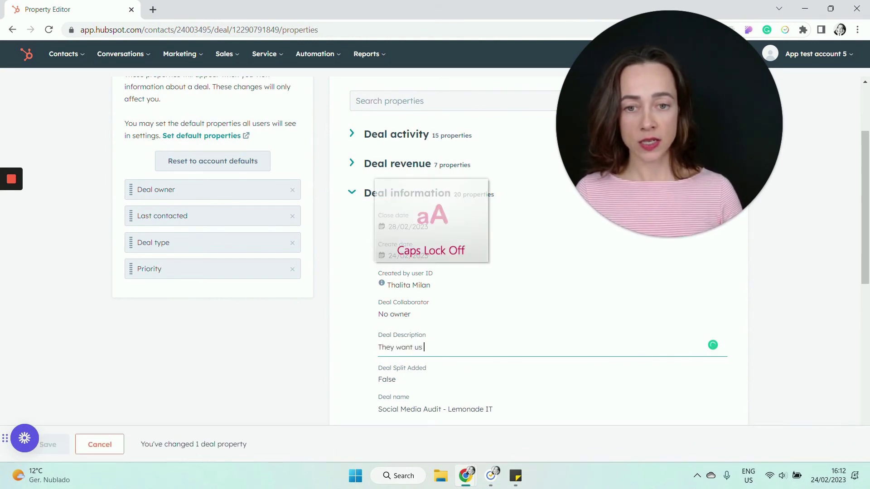
text(to focus on )
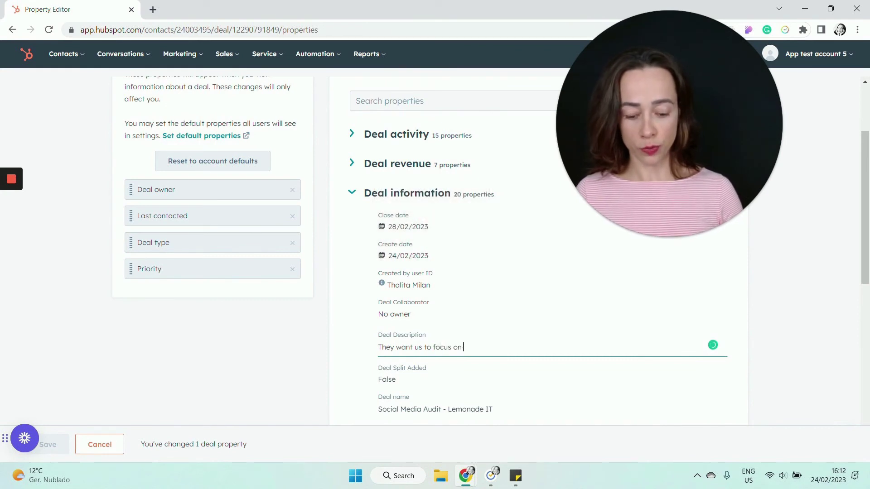
text(Youtube)
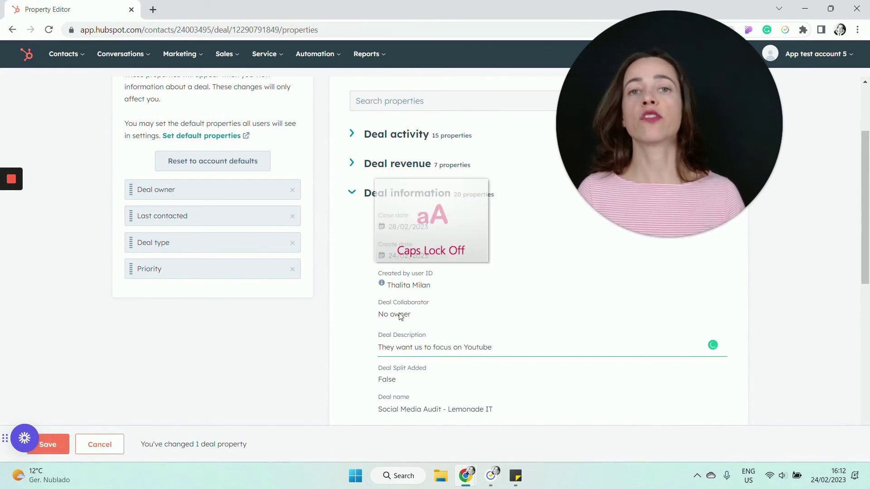
Save the edited deal property, collapse the deal information group and show the deal revenue properties.
click(66, 446)
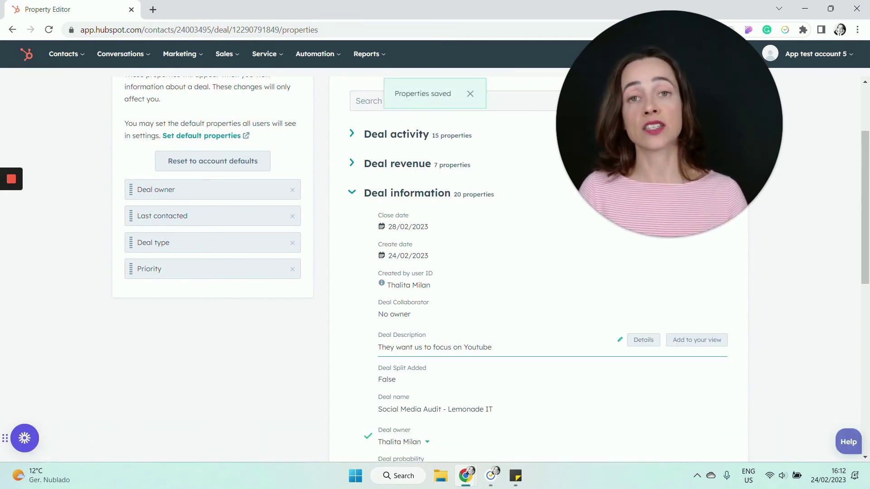
click(358, 199)
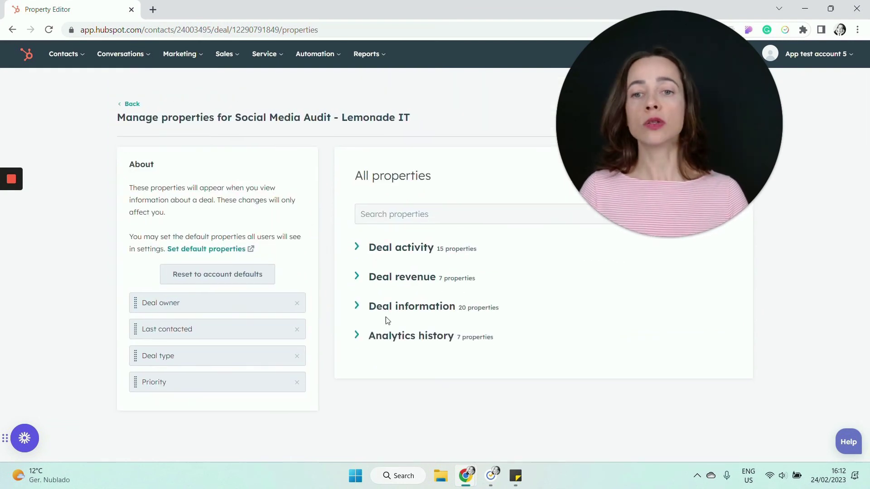
click(410, 283)
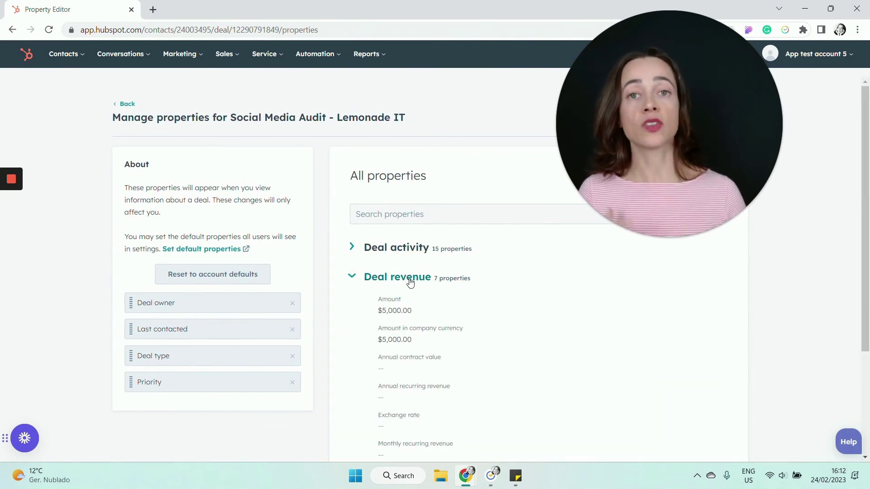
scroll(526, 355, down, 1)
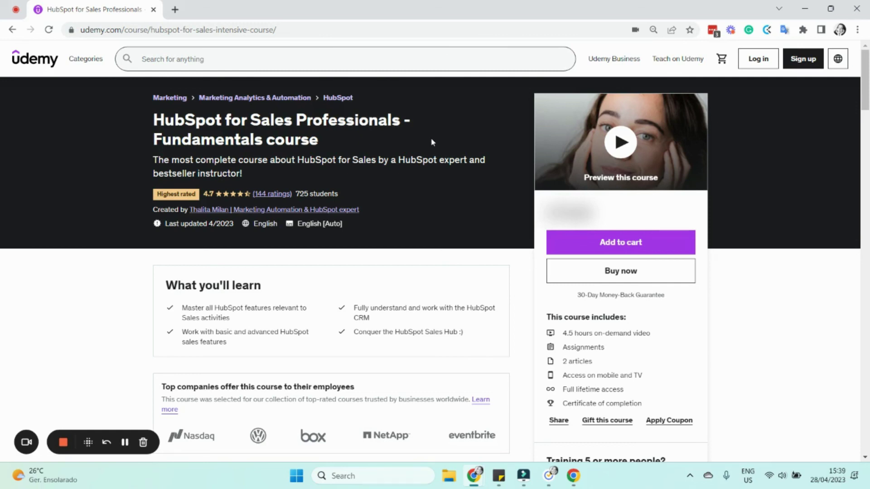
Look through the Udemy page of the HubSpot for Sales Professionals course, from the learning goals to the course content sections.
scroll(439, 206, down, 5)
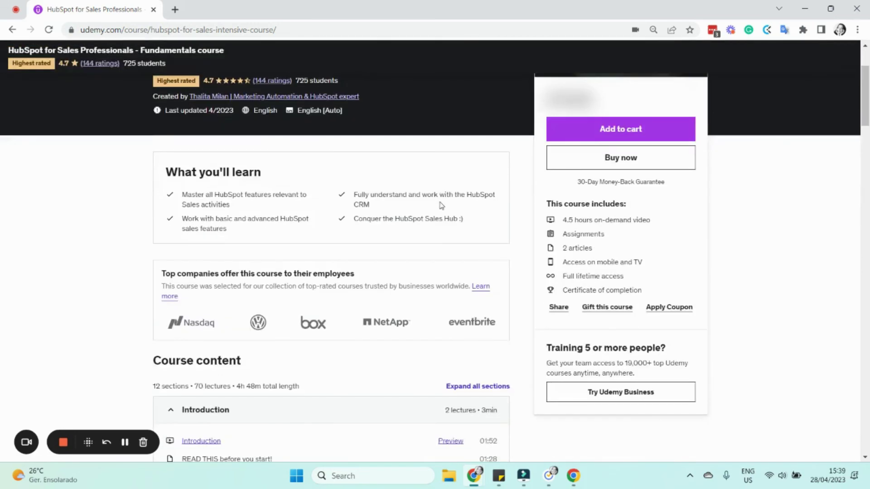
scroll(424, 244, down, 1)
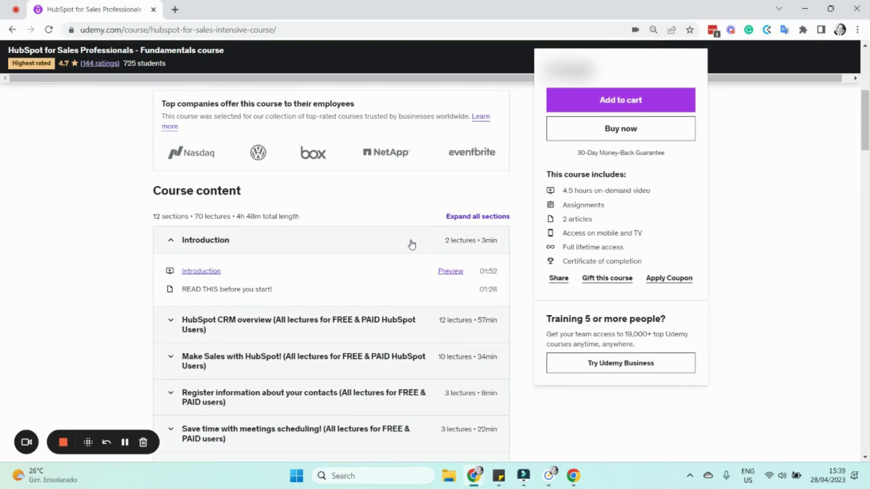
scroll(411, 244, down, 2)
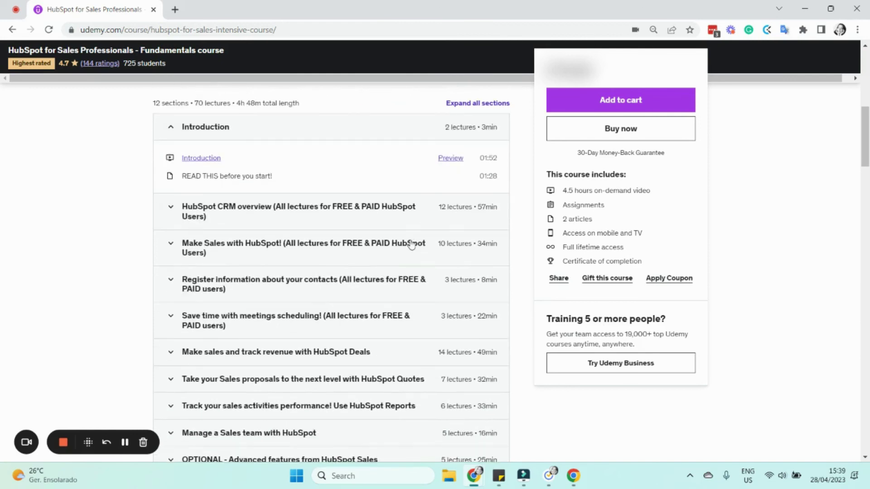
scroll(412, 244, down, 1)
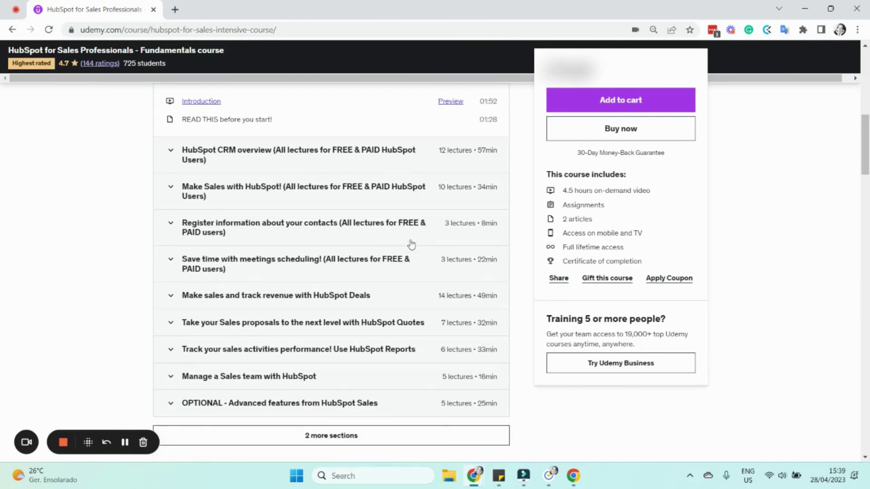